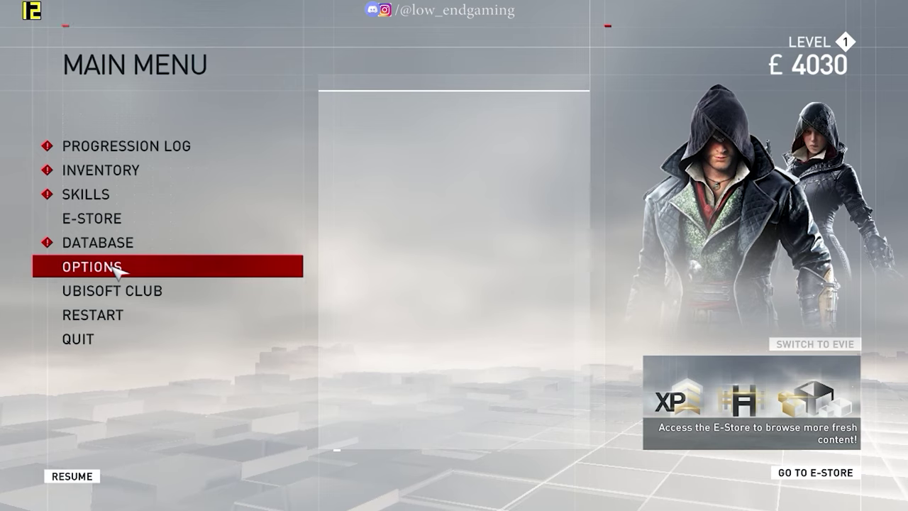
In the video display options, set the aspect ratio to 4:3 and the resolution to 1024x768, and apply and keep the settings
{"action": "left_click", "coordinate": [118, 268]}
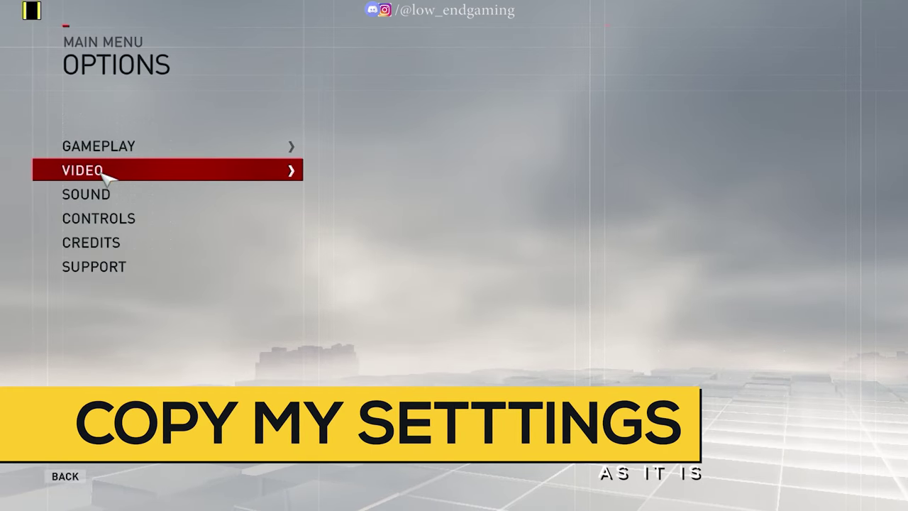
{"action": "left_click", "coordinate": [101, 177]}
{"action": "left_click", "coordinate": [99, 195]}
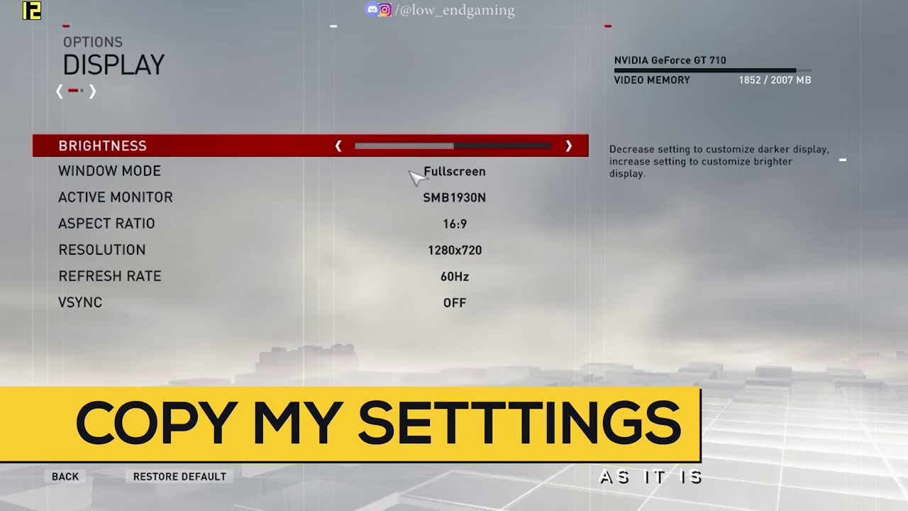
{"action": "left_click", "coordinate": [568, 223]}
{"action": "left_click", "coordinate": [568, 223]}
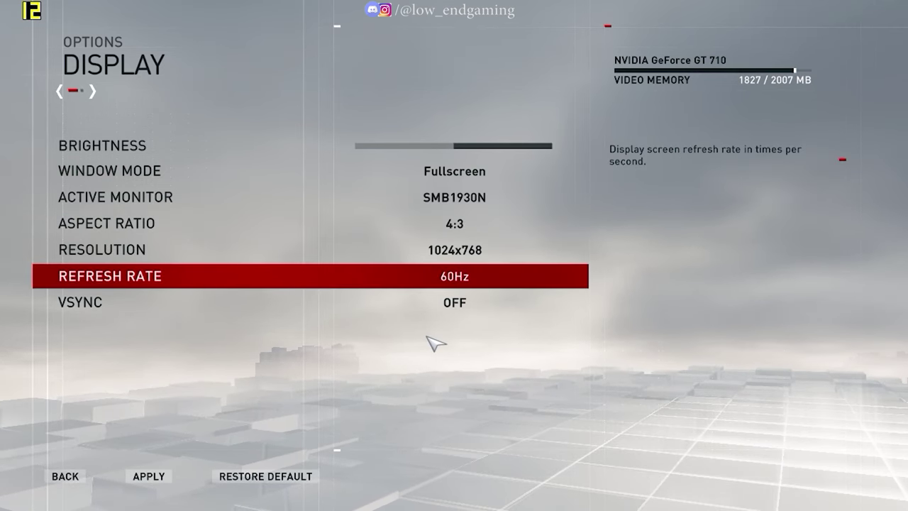
{"action": "key", "text": "Return"}
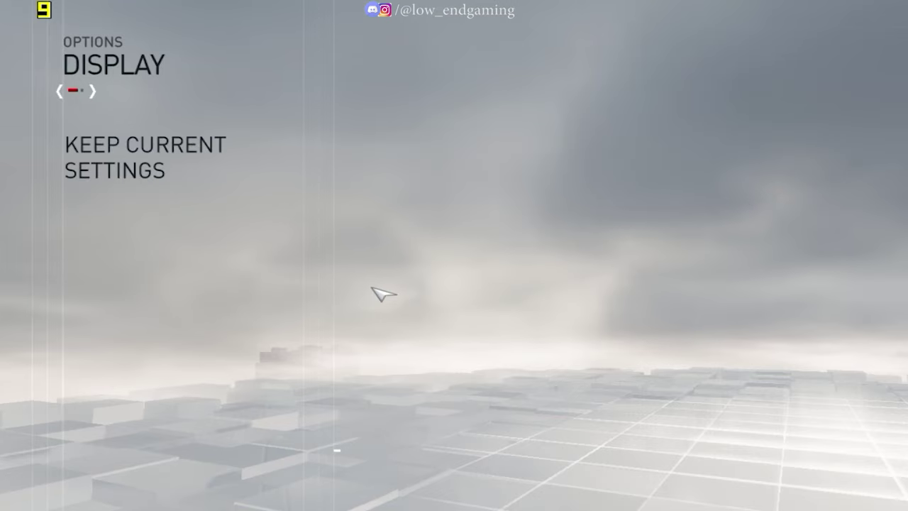
{"action": "left_click", "coordinate": [74, 213]}
Leave the display settings and open the Graphics section of the video options
{"action": "key", "text": "Escape"}
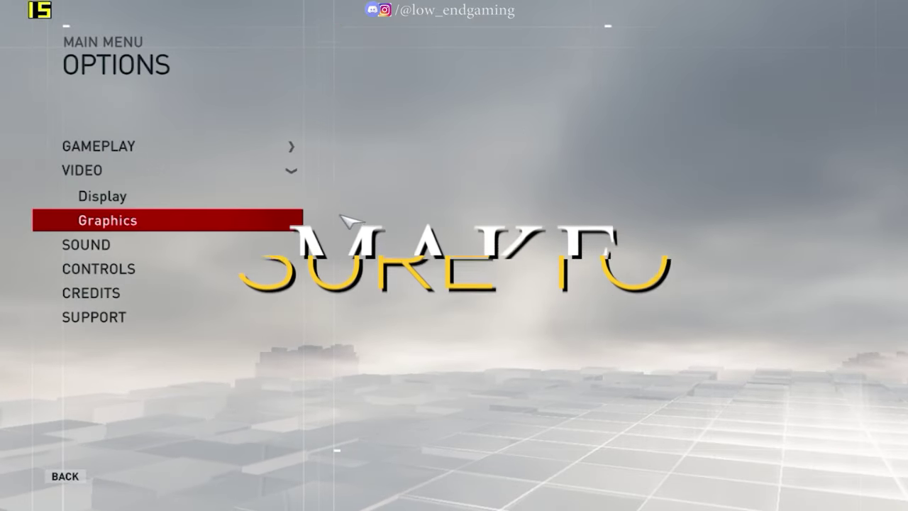
{"action": "key", "text": "Return"}
{"action": "key", "text": "Up"}
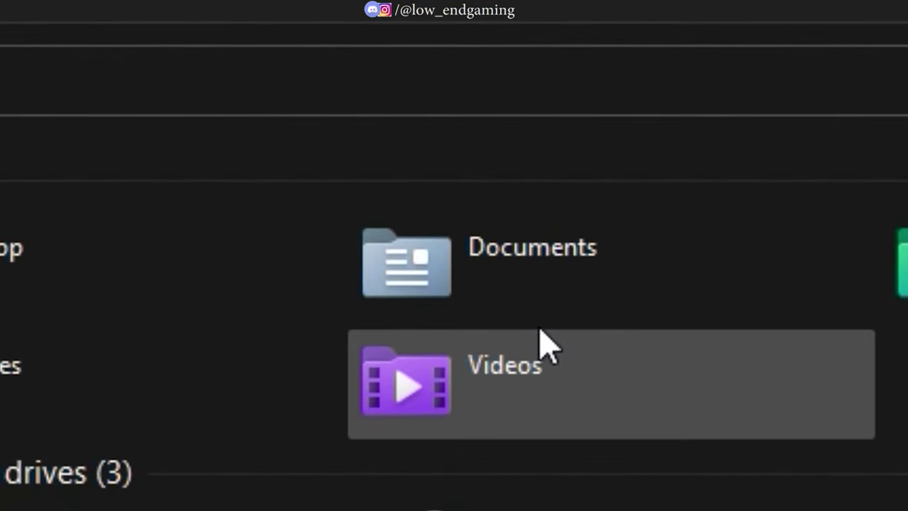
Switch to File Explorer and open the AC configuration file from the Assassin's Creed Syndicate folder in Documents with Notepad
{"action": "double_click", "coordinate": [507, 304]}
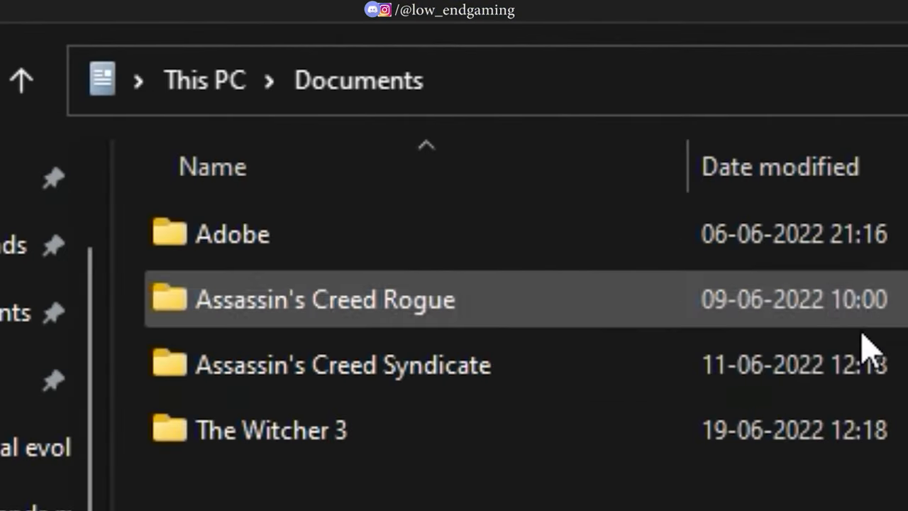
{"action": "double_click", "coordinate": [369, 387]}
{"action": "left_click_drag", "start_coordinate": [513, 508], "coordinate": [182, 244]}
{"action": "left_click", "coordinate": [131, 213]}
{"action": "right_click", "coordinate": [245, 239]}
{"action": "mouse_move", "coordinate": [710, 445]}
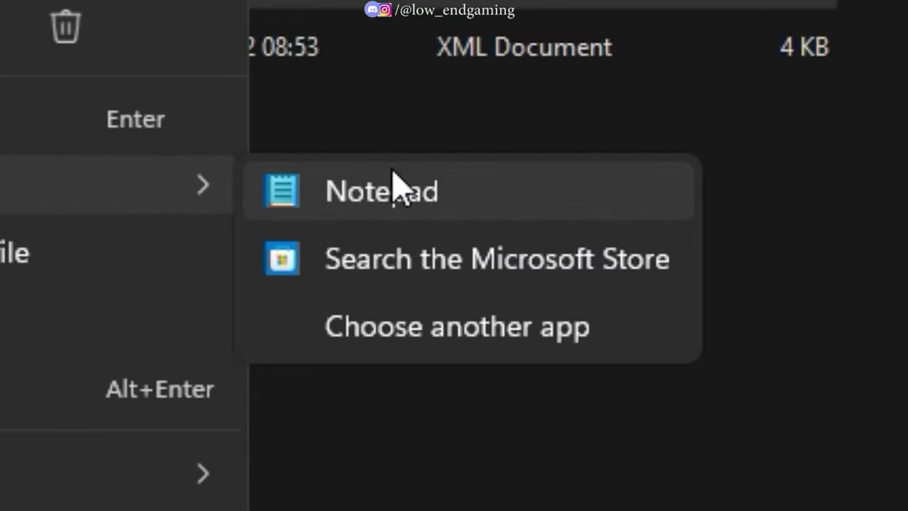
{"action": "left_click", "coordinate": [394, 186]}
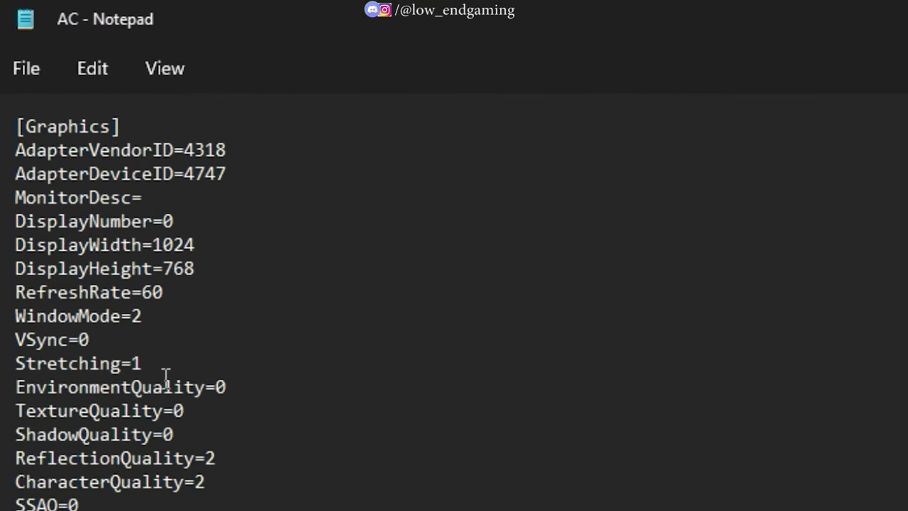
Set ReflectionQuality, CharacterQuality and Fog to 0 in the [Graphics] section of the AC file and save it
{"action": "double_click", "coordinate": [210, 459]}
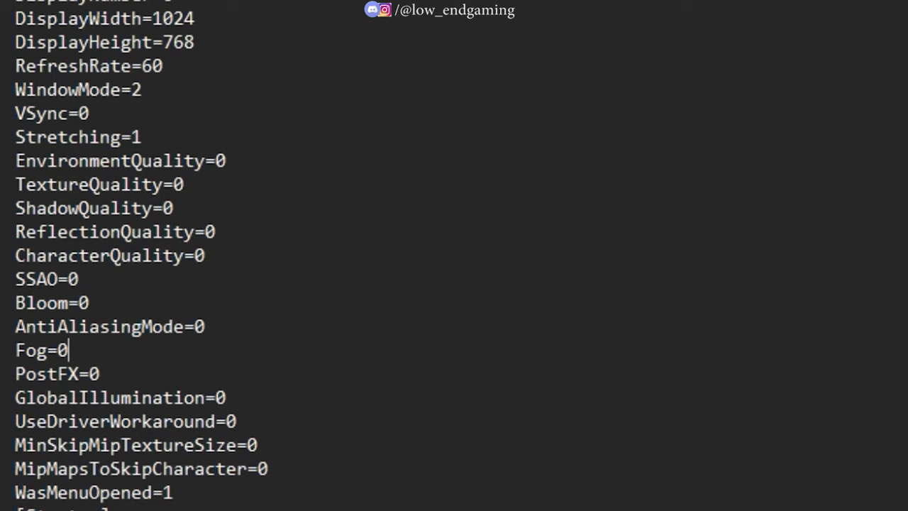
{"action": "scroll", "coordinate": [133, 484], "scroll_direction": "down", "scroll_amount": 3}
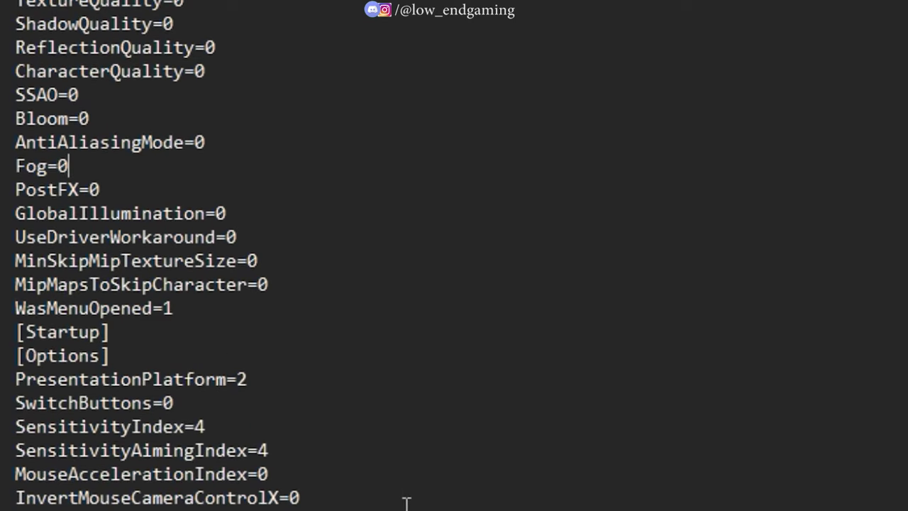
{"action": "scroll", "coordinate": [406, 497], "scroll_direction": "up", "scroll_amount": 5}
{"action": "left_click", "coordinate": [36, 68]}
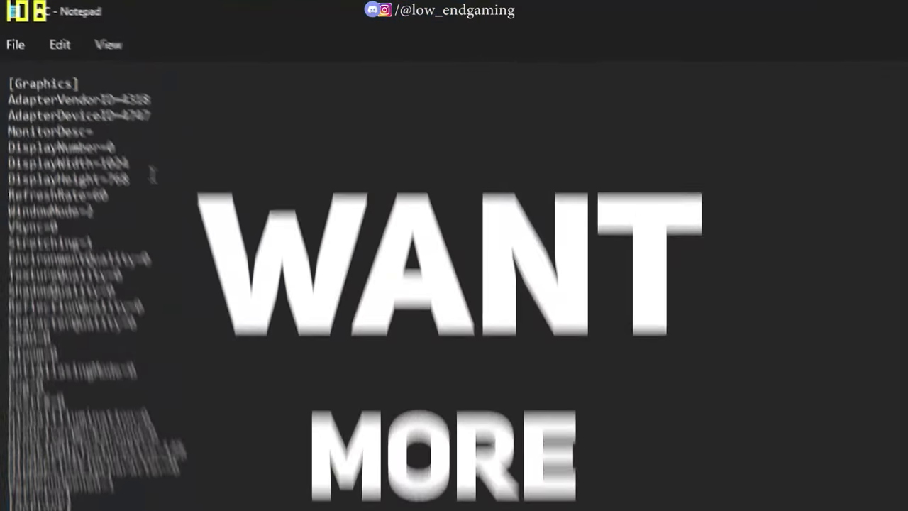
Set DisplayWidth to 800 and DisplayHeight to 600 in the AC file and save it
{"action": "left_click_drag", "start_coordinate": [132, 167], "coordinate": [115, 170]}
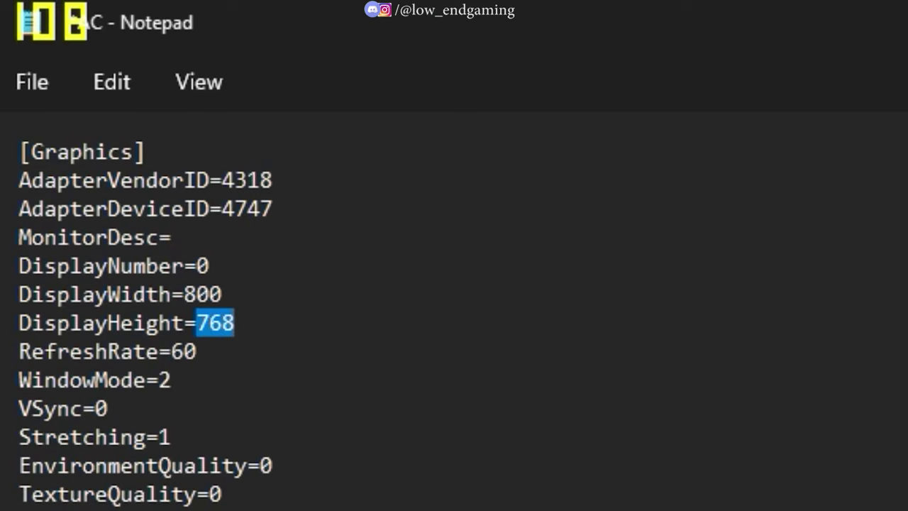
{"action": "left_click", "coordinate": [32, 82]}
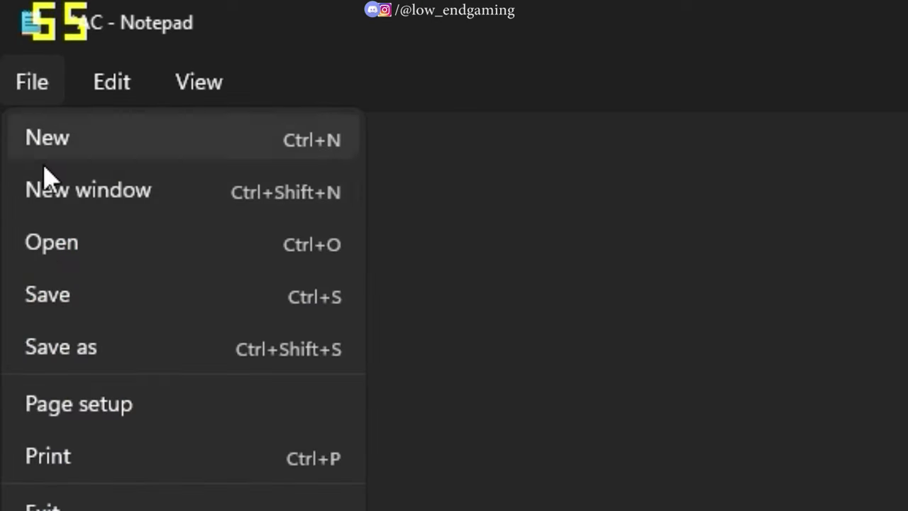
{"action": "left_click", "coordinate": [60, 298]}
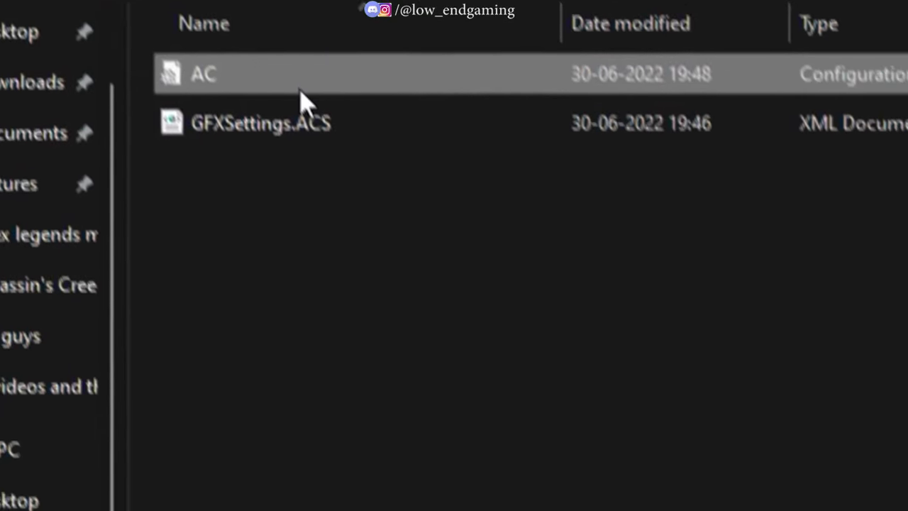
Make the AC configuration file read-only in its properties
{"action": "right_click", "coordinate": [304, 102]}
{"action": "left_click", "coordinate": [405, 458]}
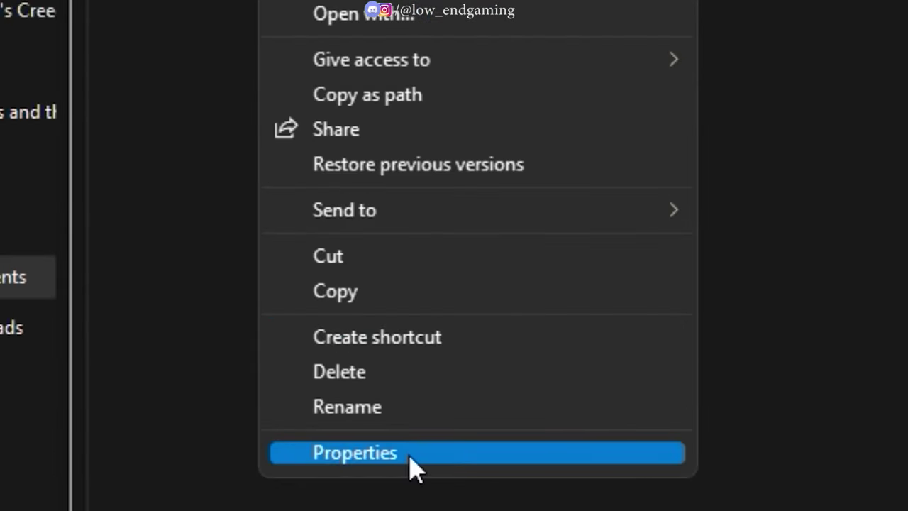
{"action": "left_click", "coordinate": [415, 471]}
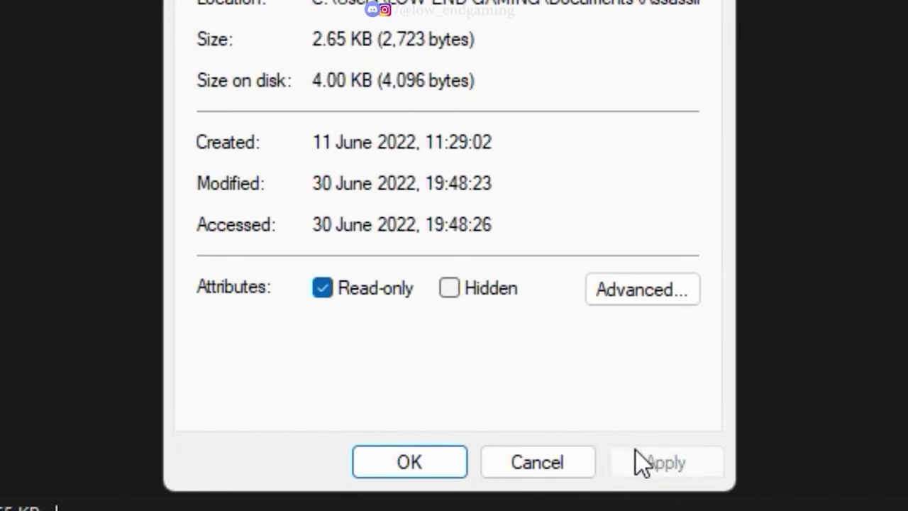
{"action": "left_click", "coordinate": [416, 470]}
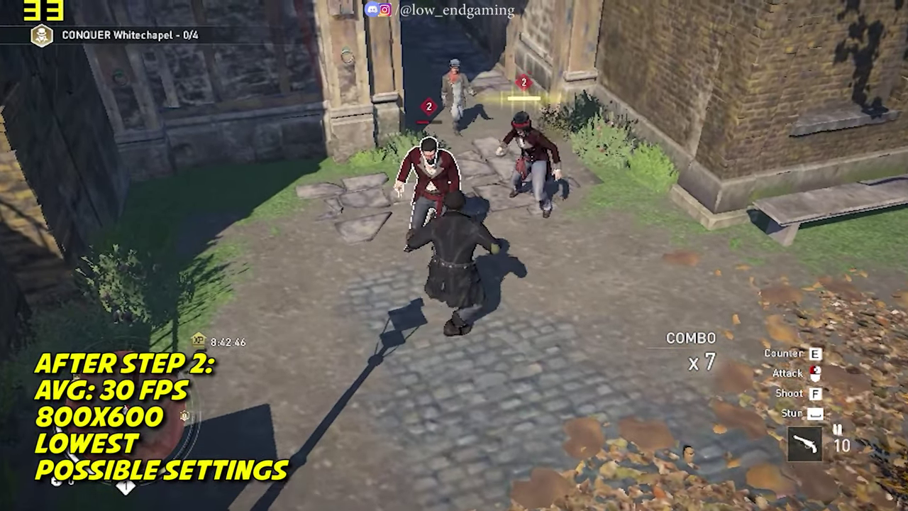
{"action": "key", "text": "e"}
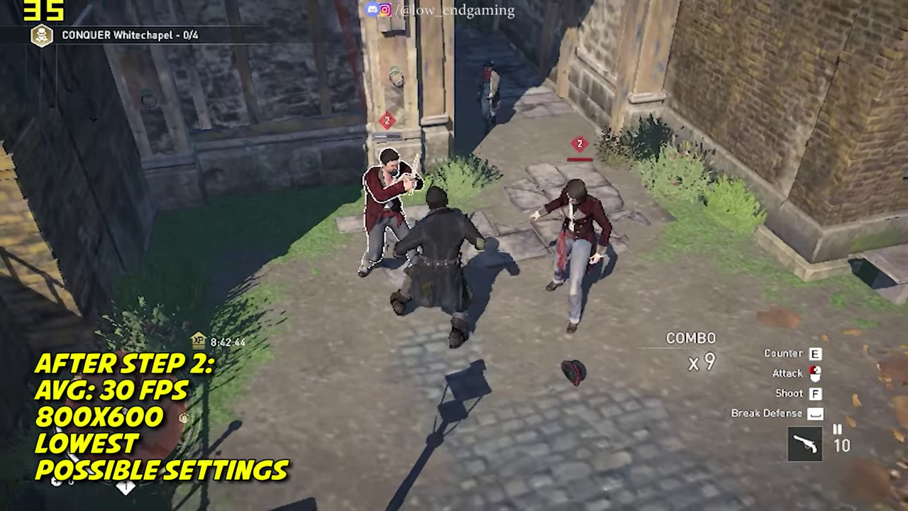
{"action": "key", "text": "space"}
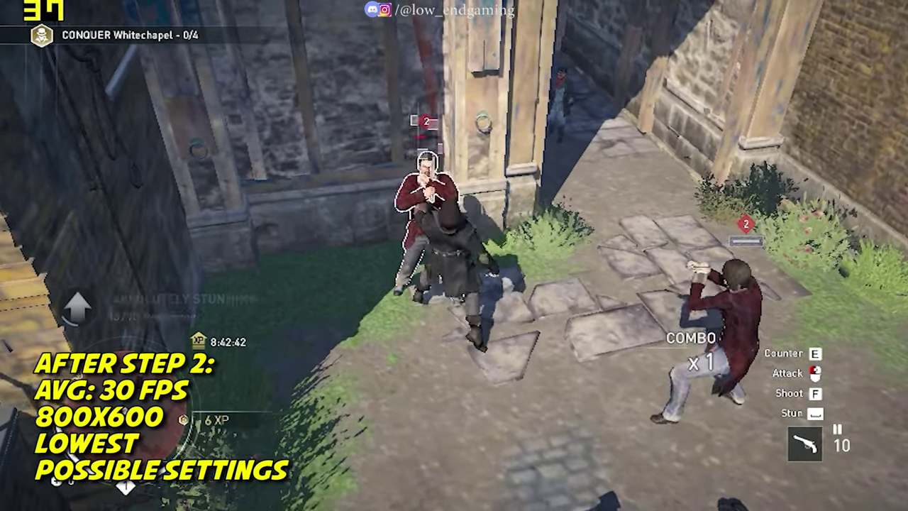
{"action": "key", "text": "e"}
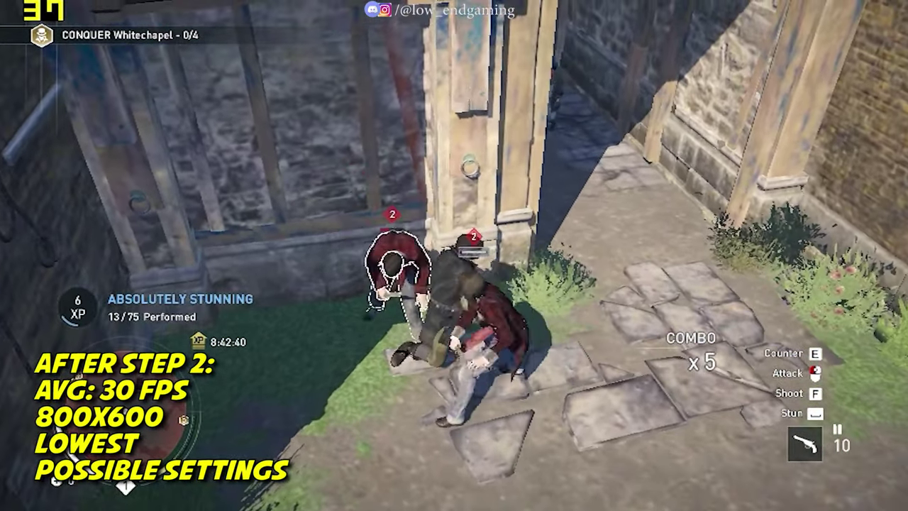
{"action": "key", "text": "space"}
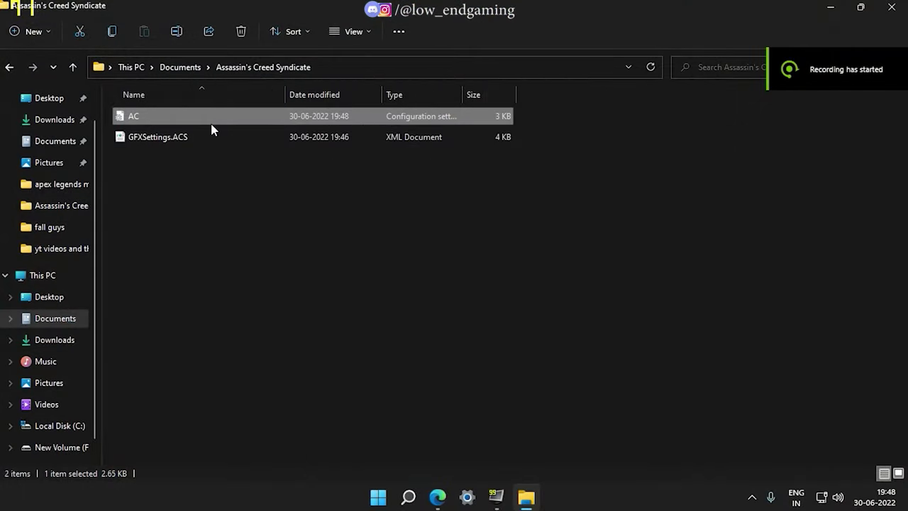
Clear the read-only attribute of the AC configuration file so it can be edited
{"action": "right_click", "coordinate": [213, 125]}
{"action": "left_click", "coordinate": [262, 318]}
{"action": "left_click", "coordinate": [253, 393]}
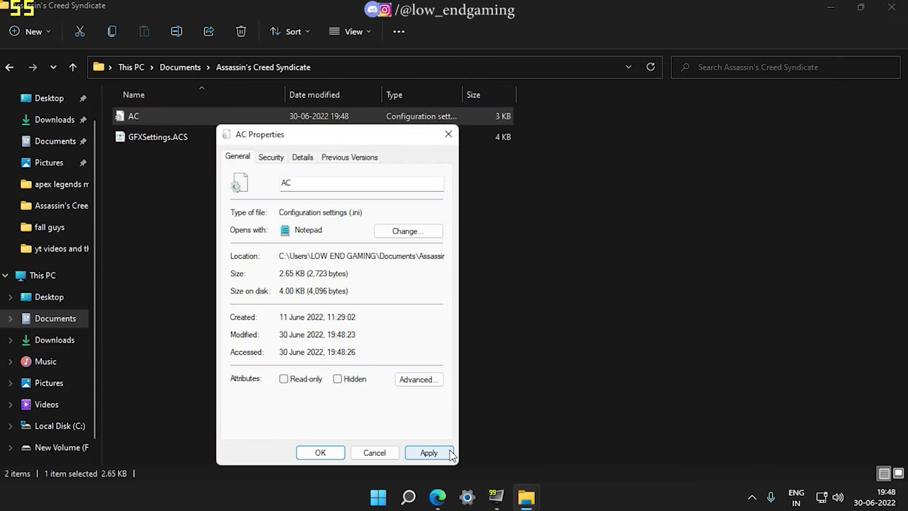
{"action": "left_click", "coordinate": [319, 453]}
Reopen the AC file, set DisplayWidth to 640 and lower DisplayHeight to match, and save and close the file
{"action": "right_click", "coordinate": [139, 116]}
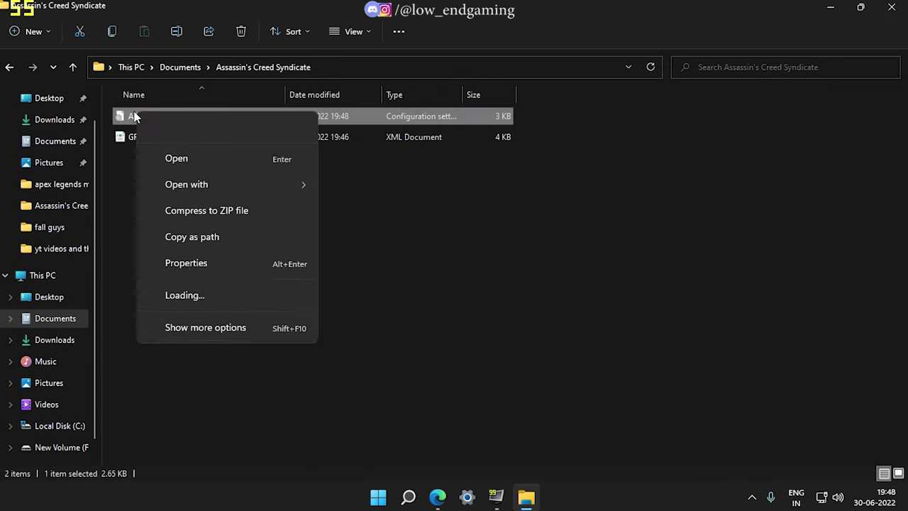
{"action": "left_click", "coordinate": [162, 157]}
{"action": "left_click", "coordinate": [738, 115]}
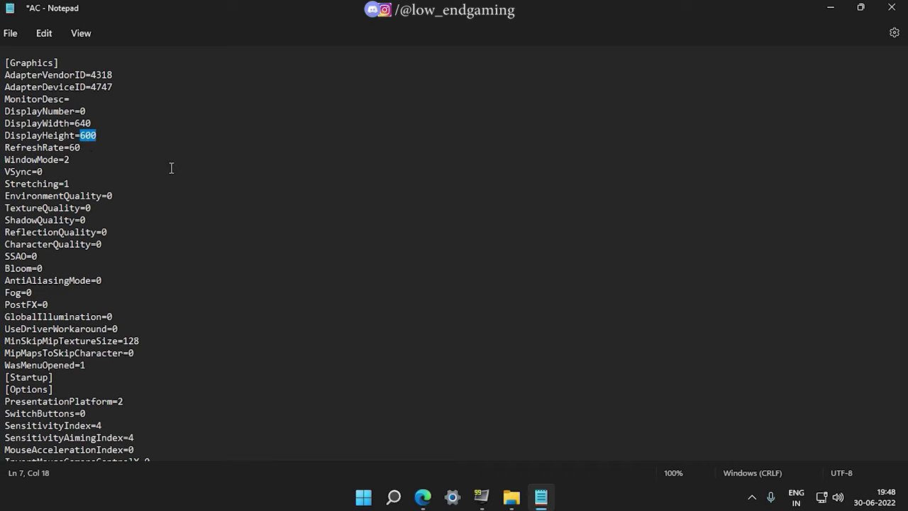
{"action": "left_click", "coordinate": [12, 39]}
{"action": "left_click", "coordinate": [24, 124]}
{"action": "left_click", "coordinate": [892, 7]}
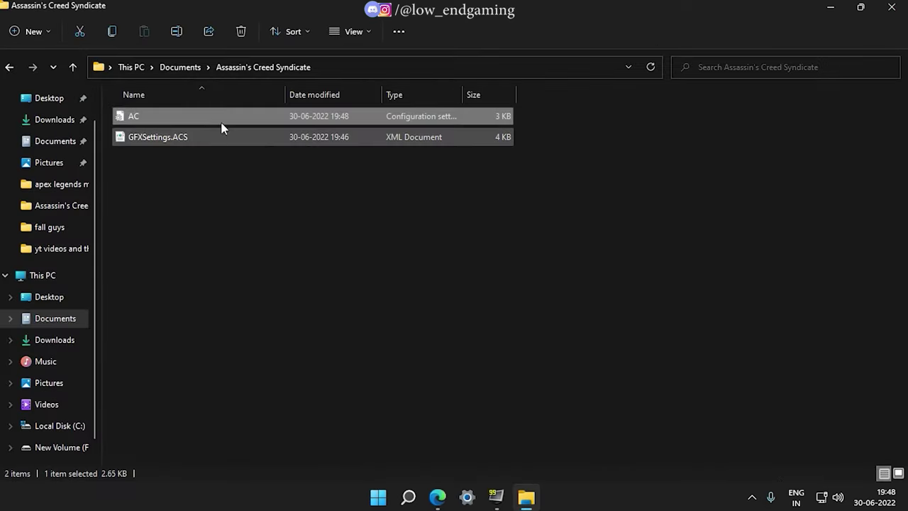
Turn the read-only attribute of the edited AC file back on
{"action": "right_click", "coordinate": [199, 117]}
{"action": "left_click", "coordinate": [234, 301]}
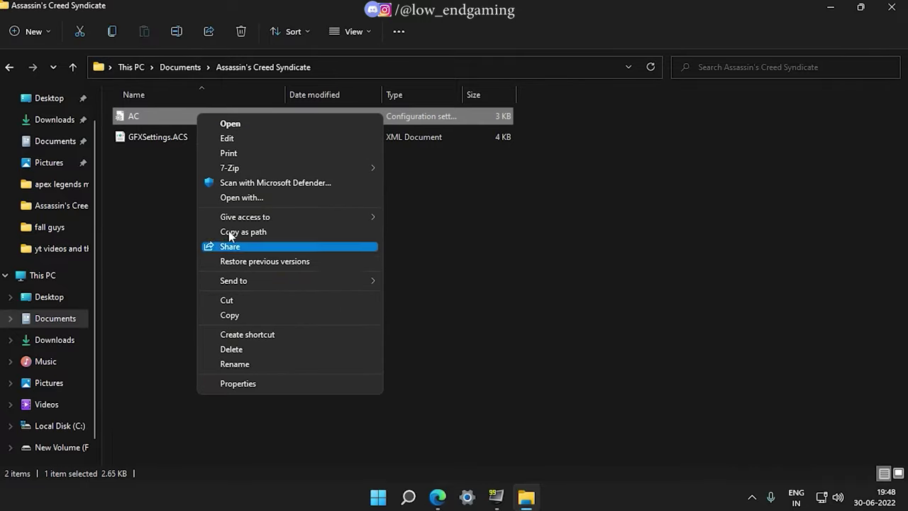
{"action": "left_click", "coordinate": [247, 383]}
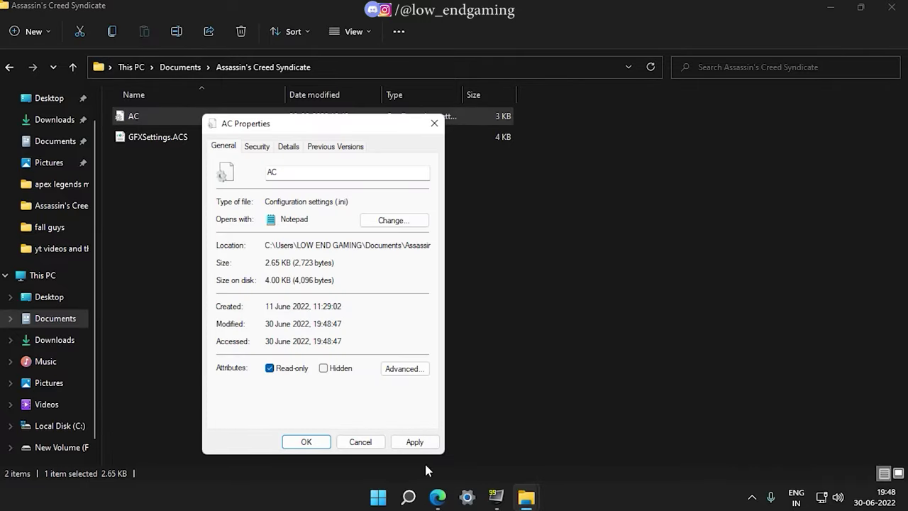
{"action": "left_click", "coordinate": [325, 444]}
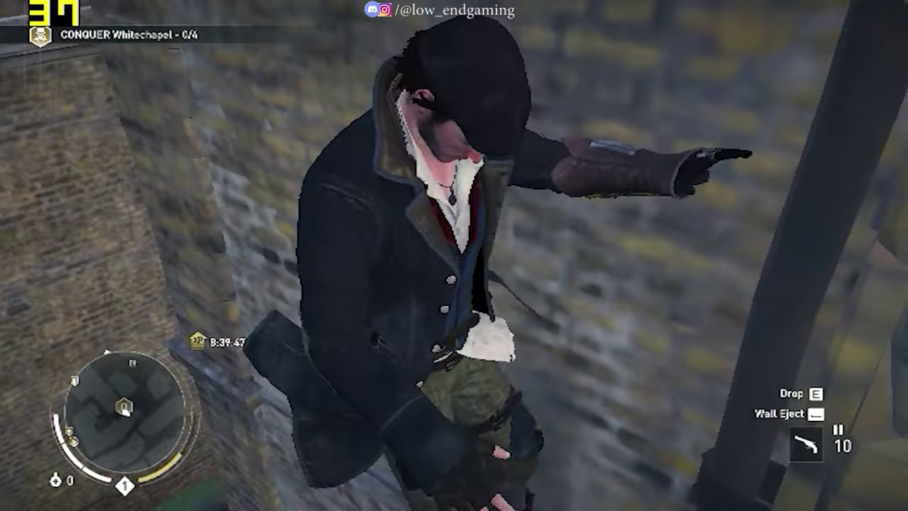
{"action": "key", "text": "e"}
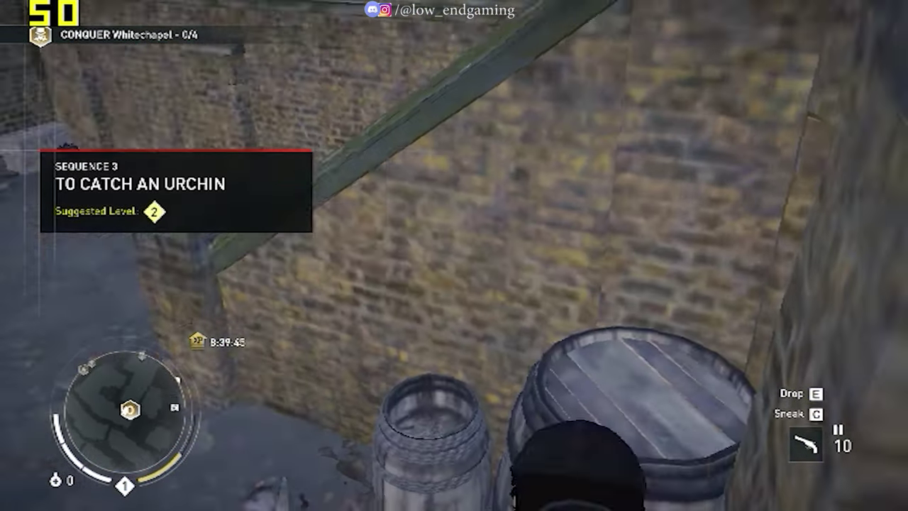
{"action": "key", "text": "shift+w"}
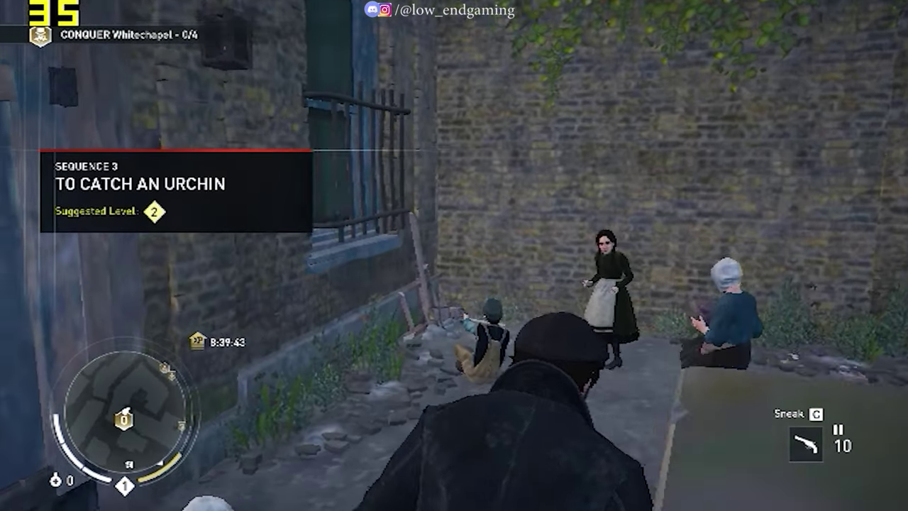
{"action": "key", "text": "w"}
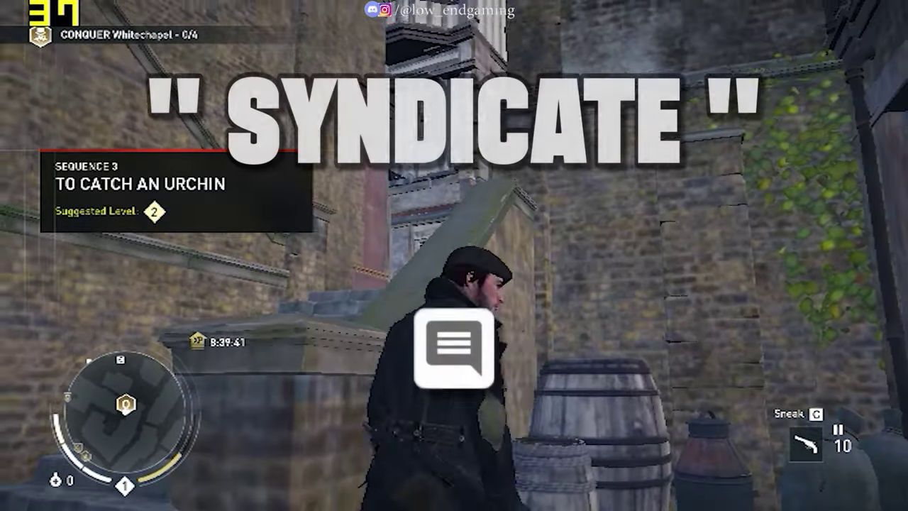
{"action": "key", "text": "shift+w"}
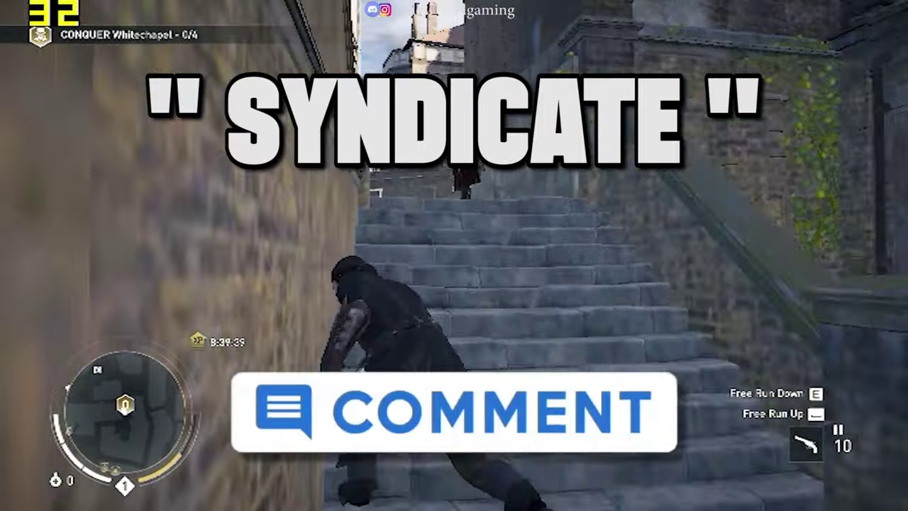
{"action": "key", "text": "w"}
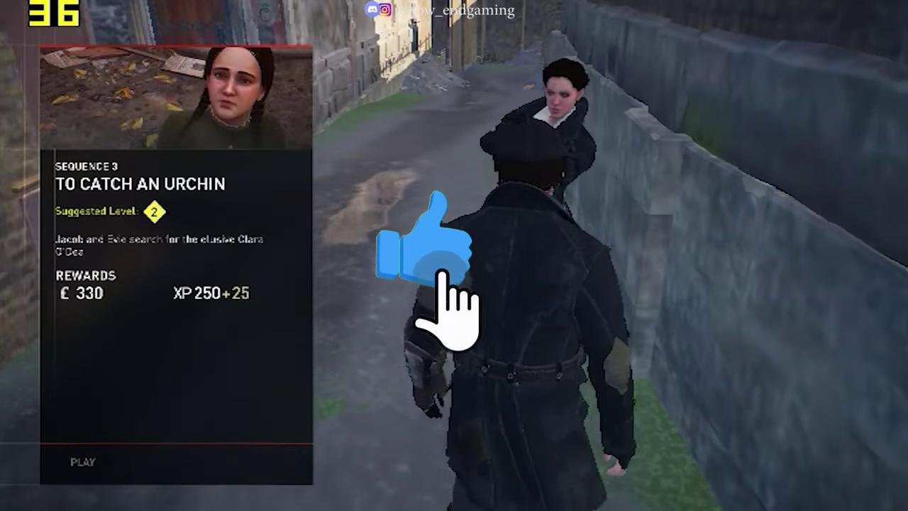